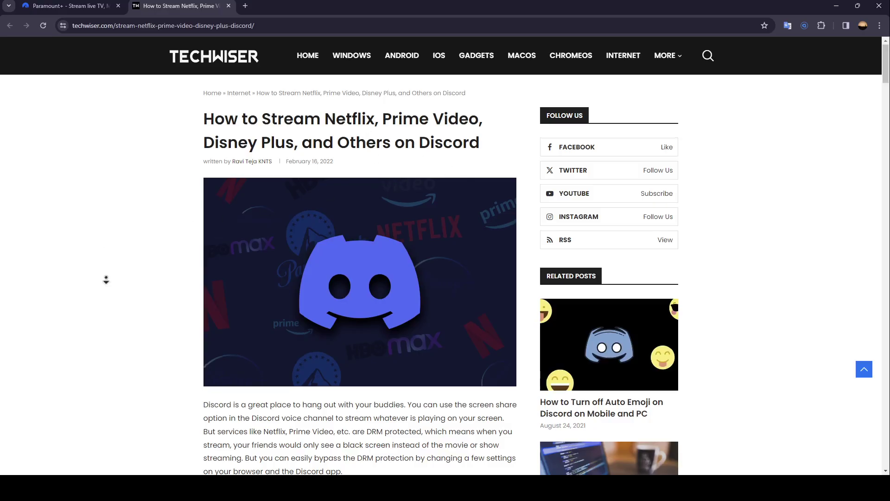
# Autoscroll the TechWiser article past the audio fix steps to the hardware acceleration section
pyautogui.middleClick(106, 280)
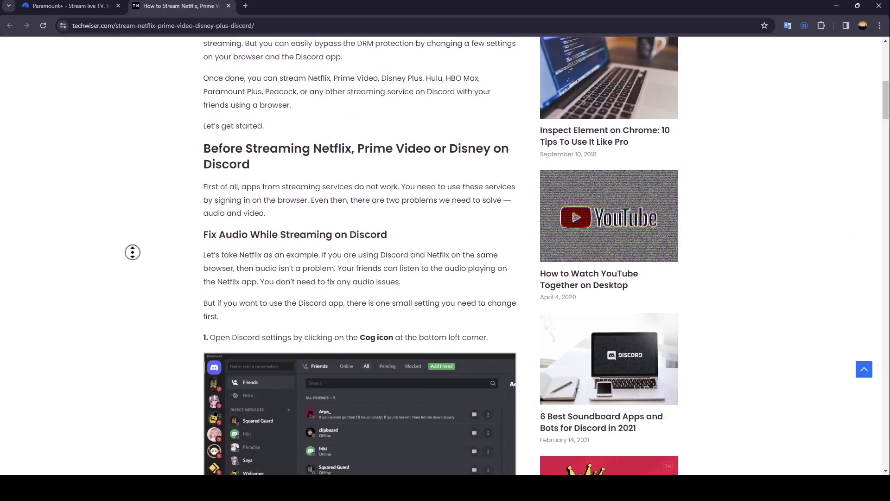
pyautogui.middleClick(134, 276)
pyautogui.scroll(-2, 175, 209)
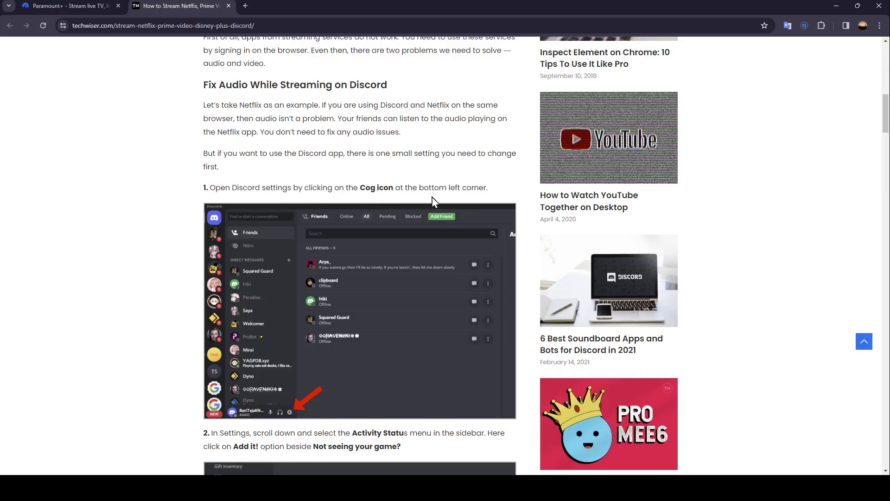
pyautogui.middleClick(144, 258)
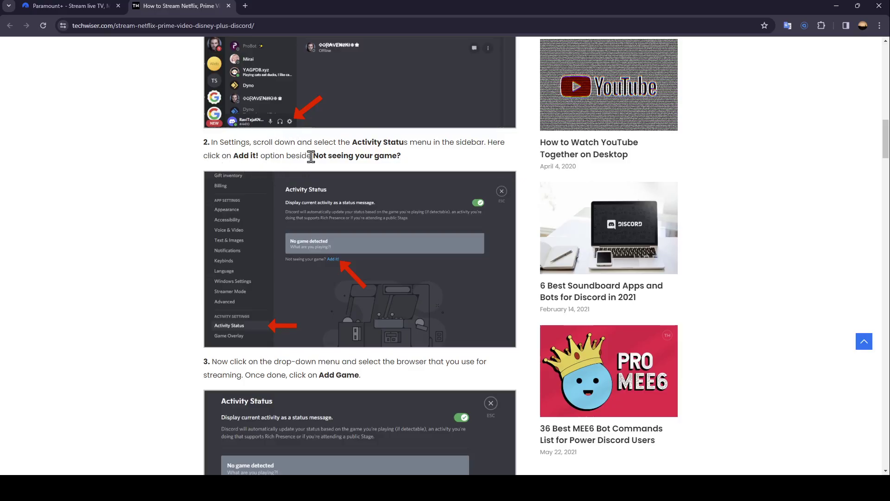
pyautogui.scroll(-2, 165, 248)
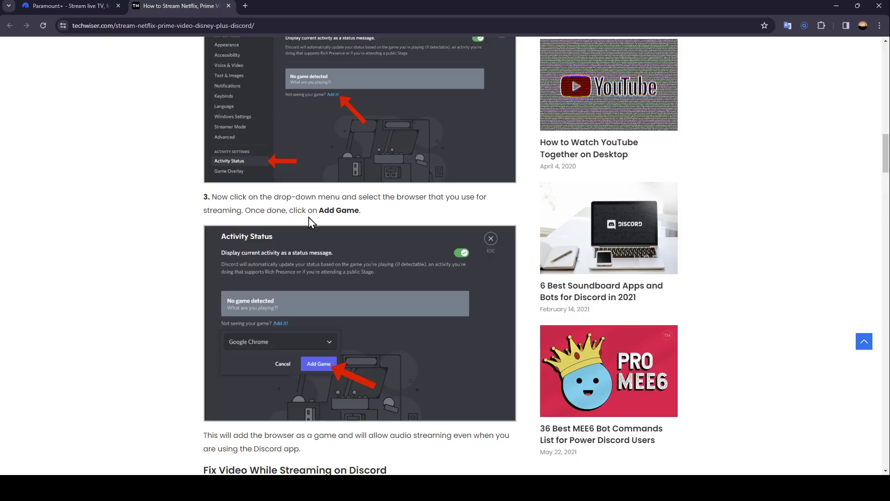
pyautogui.scroll(-2, 168, 271)
pyautogui.scroll(-1, 164, 284)
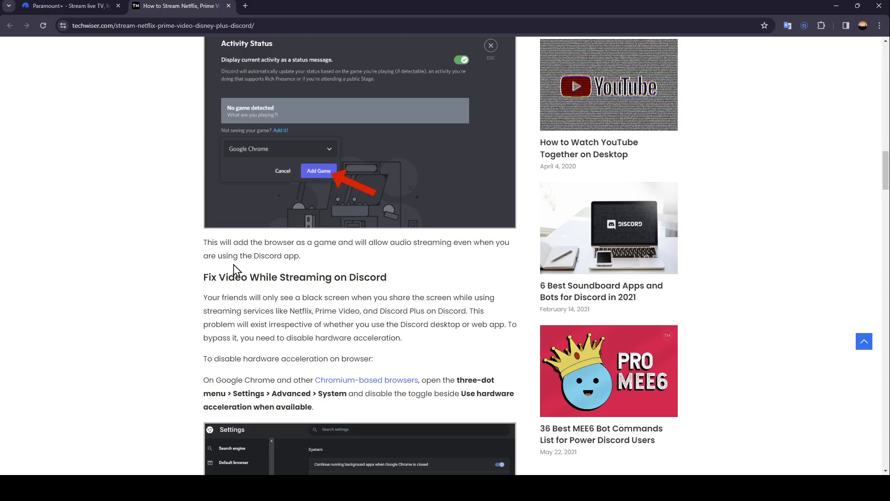
pyautogui.scroll(-3, 151, 334)
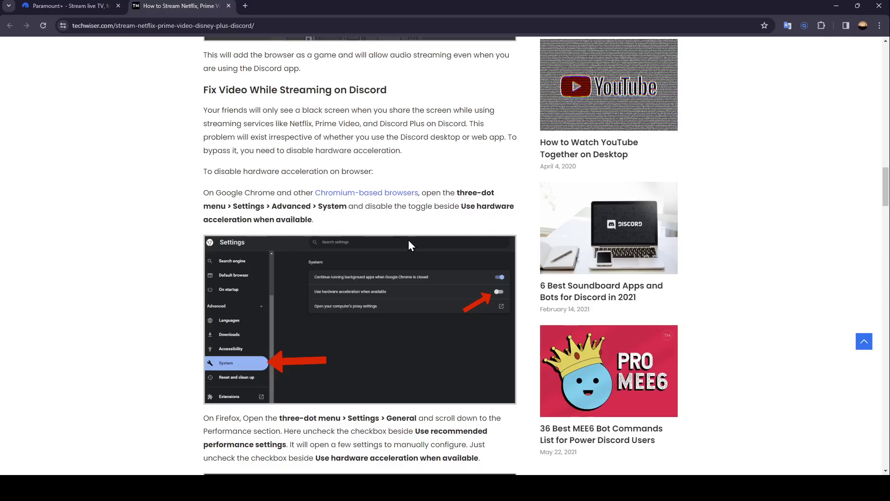
pyautogui.scroll(1, 133, 304)
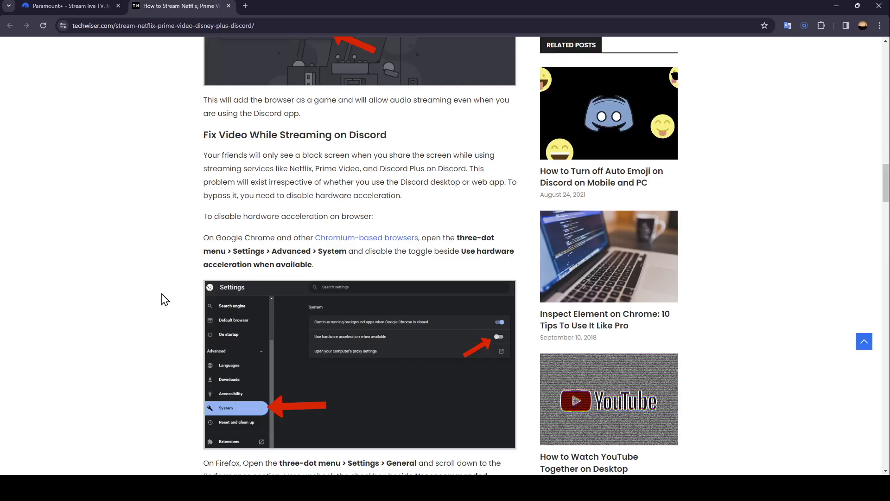